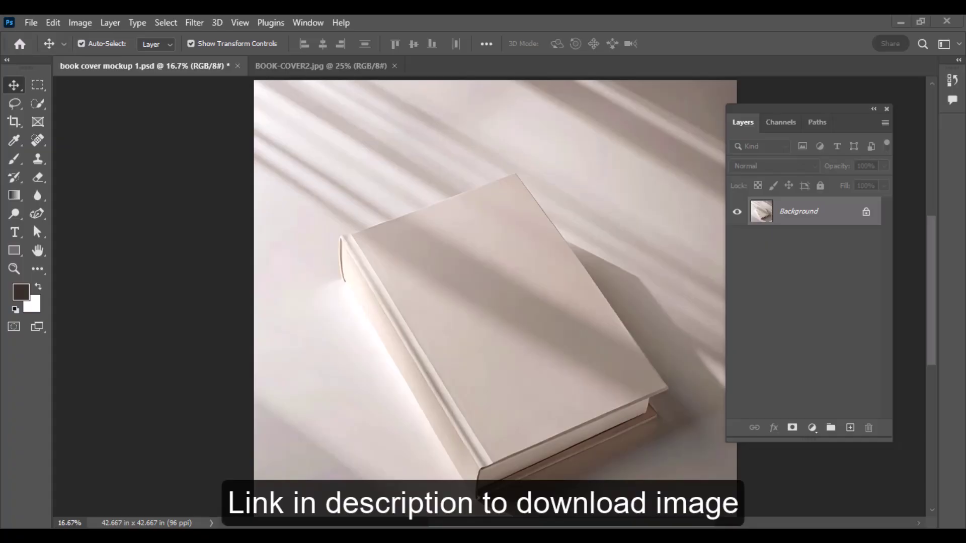
Select the book with Quick Selection, duplicate it, and name the layers Book and Shadow
{"action": "left_click_drag", "start_coordinate": [838, 110], "coordinate": [858, 107]}
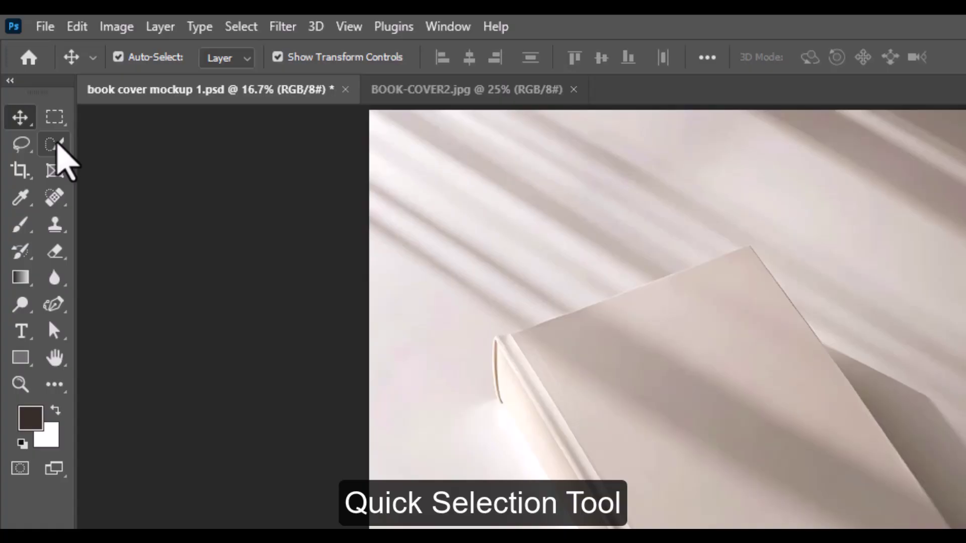
{"action": "left_click", "coordinate": [62, 143]}
{"action": "left_click_drag", "start_coordinate": [451, 259], "coordinate": [428, 324]}
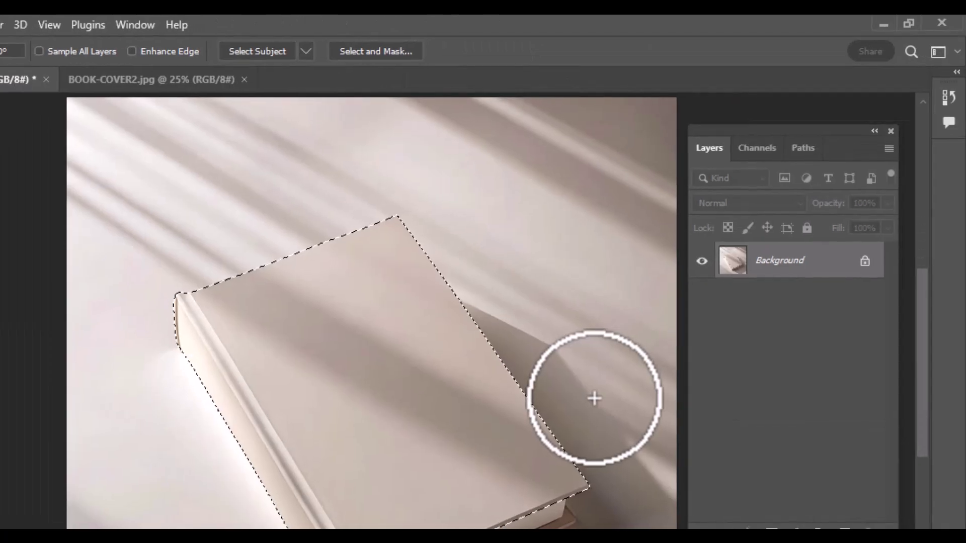
{"action": "key", "text": "ctrl+j"}
{"action": "key", "text": "ctrl+j"}
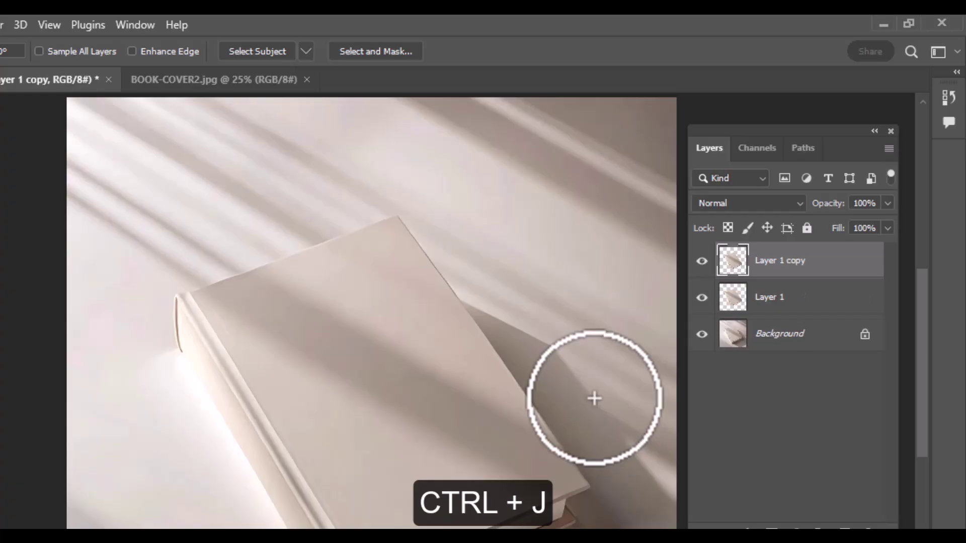
{"action": "double_click", "coordinate": [770, 297]}
{"action": "double_click", "coordinate": [776, 255]}
{"action": "type", "text": "Bo"}
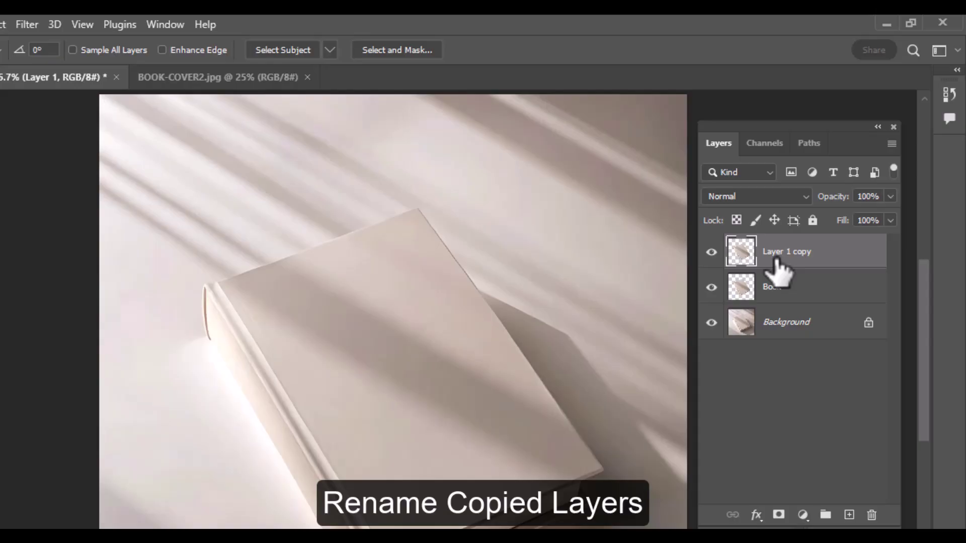
{"action": "type", "text": "Shadow"}
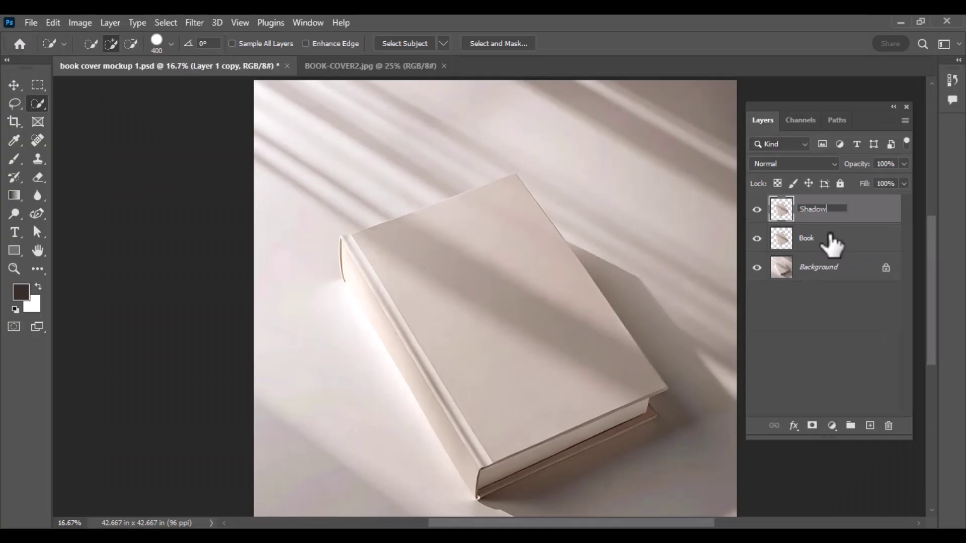
{"action": "left_click", "coordinate": [831, 240]}
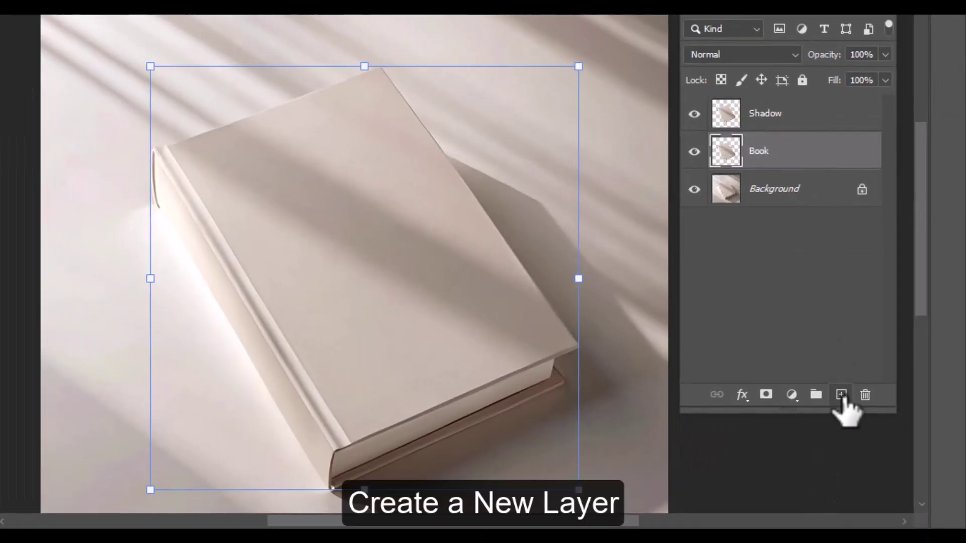
Add an empty Book Cover layer and copy the entire BOOK-COVER2.jpg cover image
{"action": "left_click", "coordinate": [869, 425]}
{"action": "double_click", "coordinate": [785, 155]}
{"action": "type", "text": "Book Cover"}
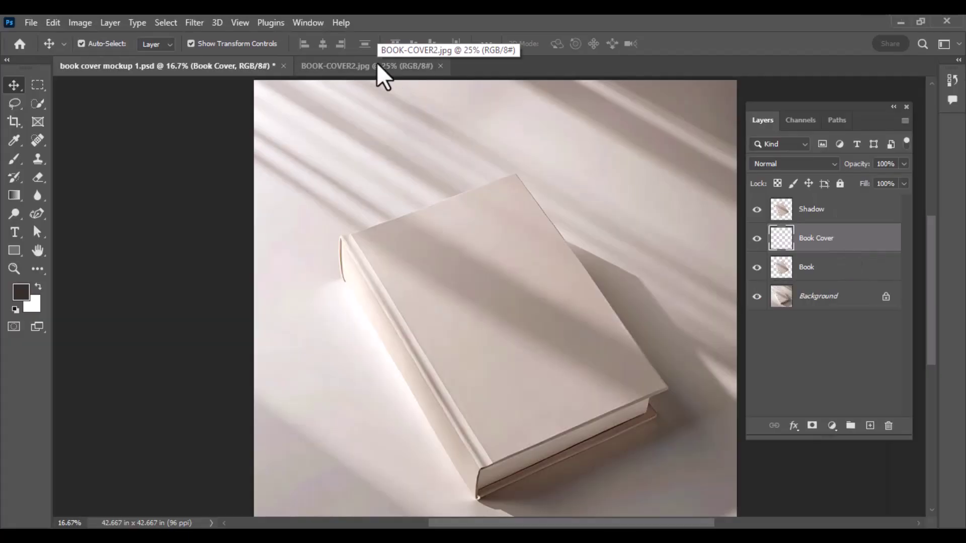
{"action": "left_click", "coordinate": [381, 70]}
{"action": "key", "text": "ctrl+a"}
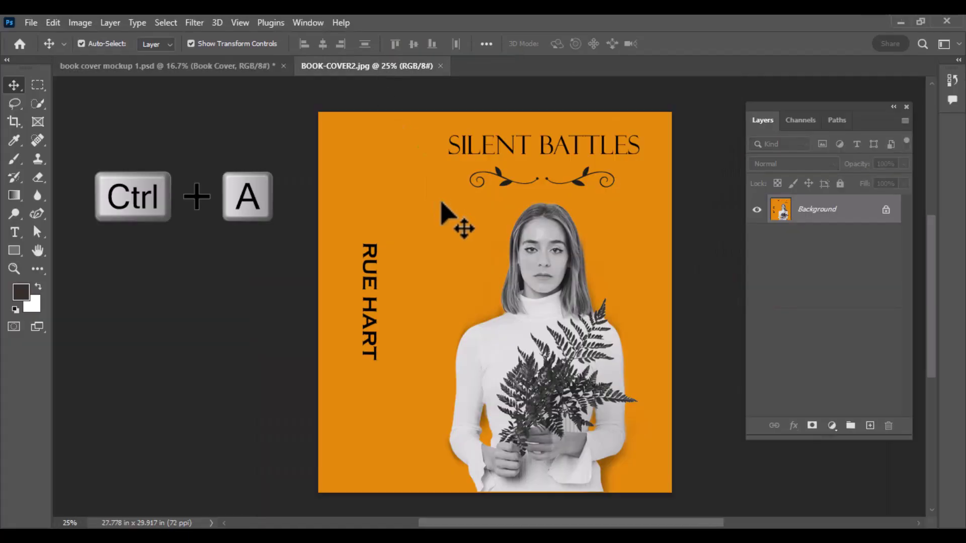
{"action": "key", "text": "ctrl+c"}
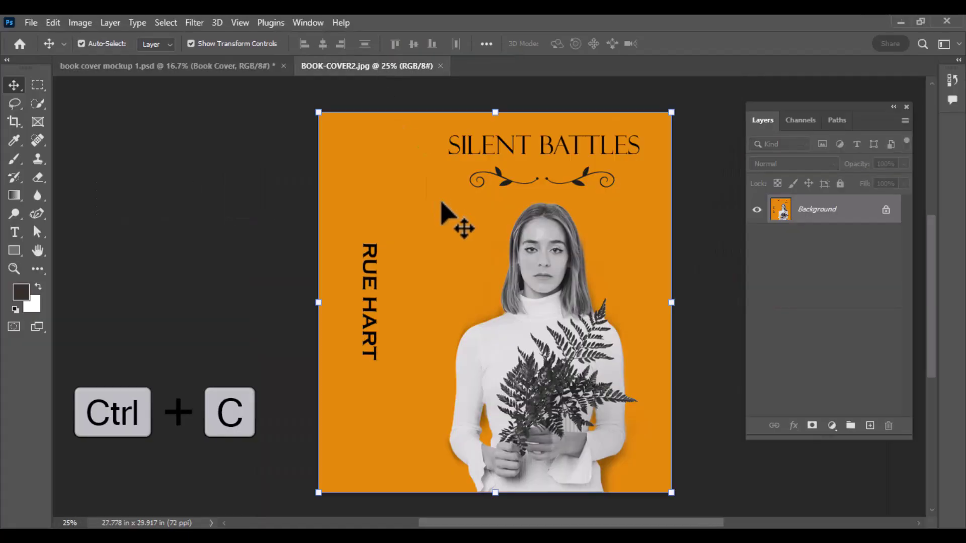
Back in the mockup document, open the Vanishing Point filter
{"action": "left_click", "coordinate": [205, 68]}
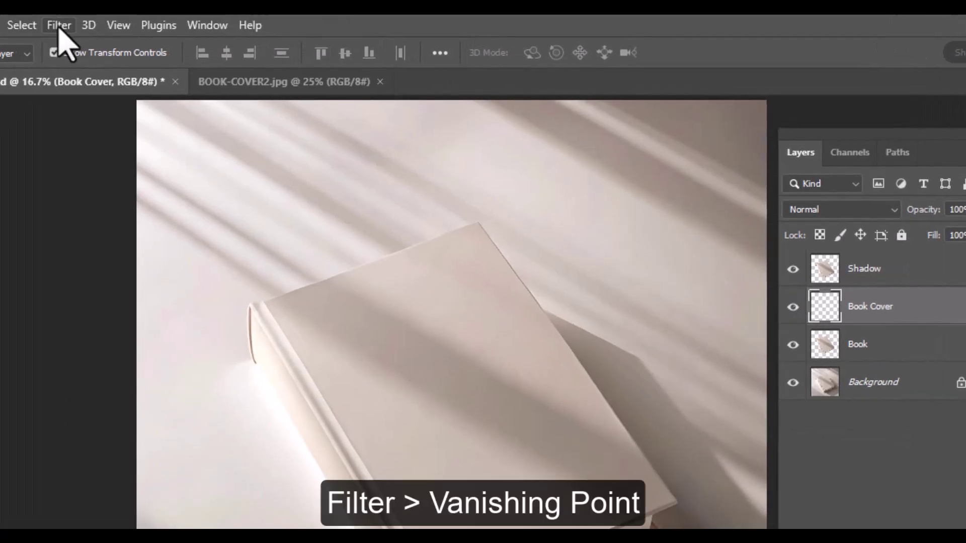
{"action": "left_click", "coordinate": [194, 23]}
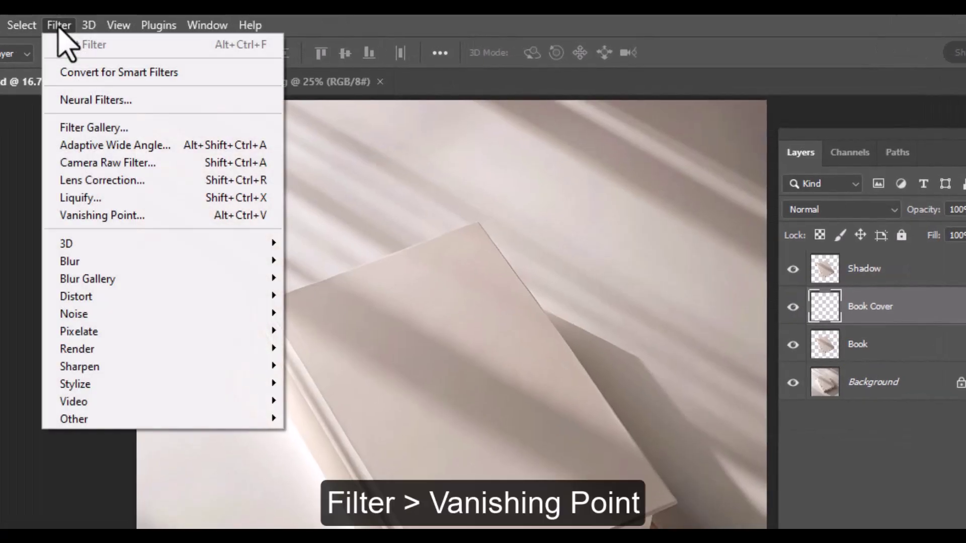
{"action": "left_click", "coordinate": [102, 215]}
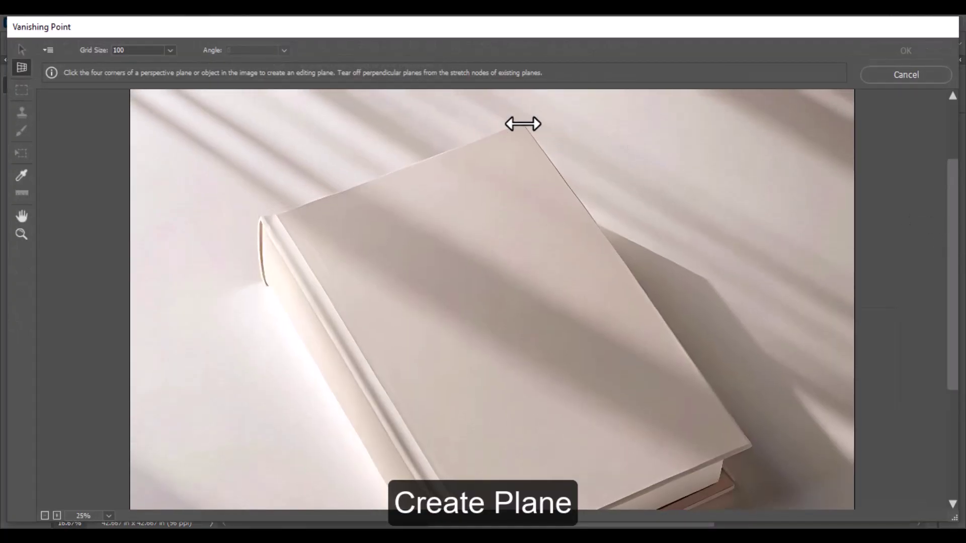
Place a four-corner perspective plane on the front cover and extend a second plane along the spine
{"action": "left_click", "coordinate": [523, 122]}
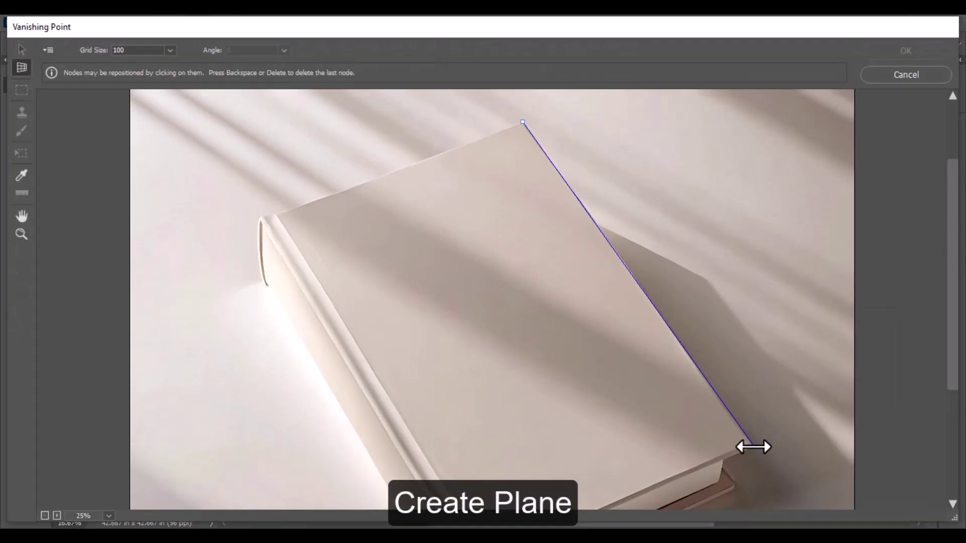
{"action": "left_click", "coordinate": [752, 446]}
{"action": "scroll", "coordinate": [755, 377], "scroll_direction": "down", "scroll_amount": 3}
{"action": "left_click", "coordinate": [468, 457]}
{"action": "left_click", "coordinate": [258, 118]}
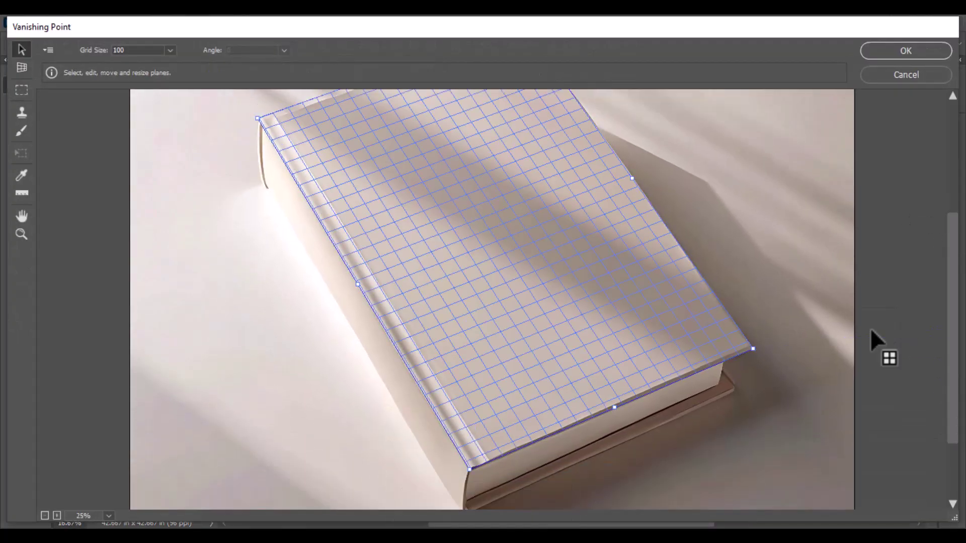
{"action": "scroll", "coordinate": [873, 341], "scroll_direction": "up", "scroll_amount": 3}
{"action": "scroll", "coordinate": [950, 309], "scroll_direction": "up", "scroll_amount": 1}
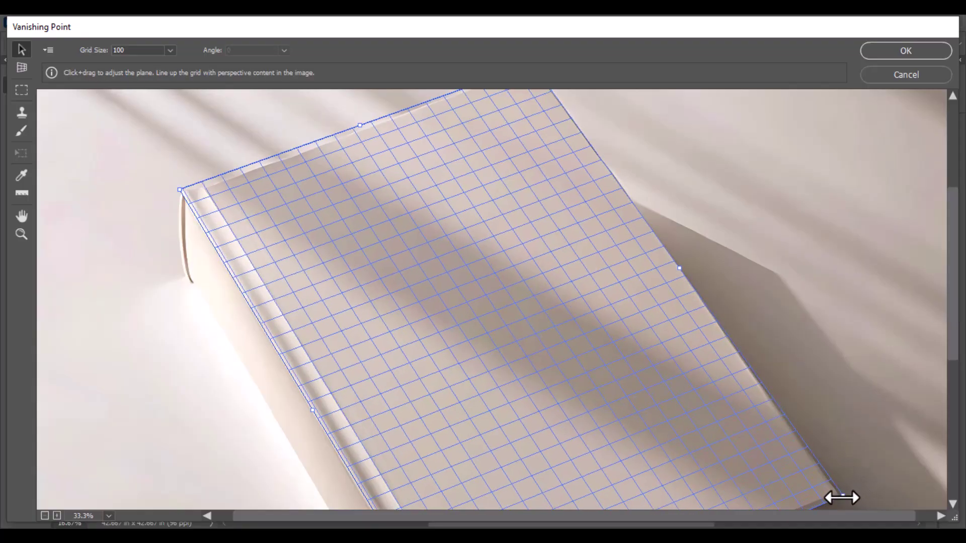
{"action": "scroll", "coordinate": [948, 322], "scroll_direction": "up", "scroll_amount": 1}
{"action": "scroll", "coordinate": [949, 330], "scroll_direction": "down", "scroll_amount": 1}
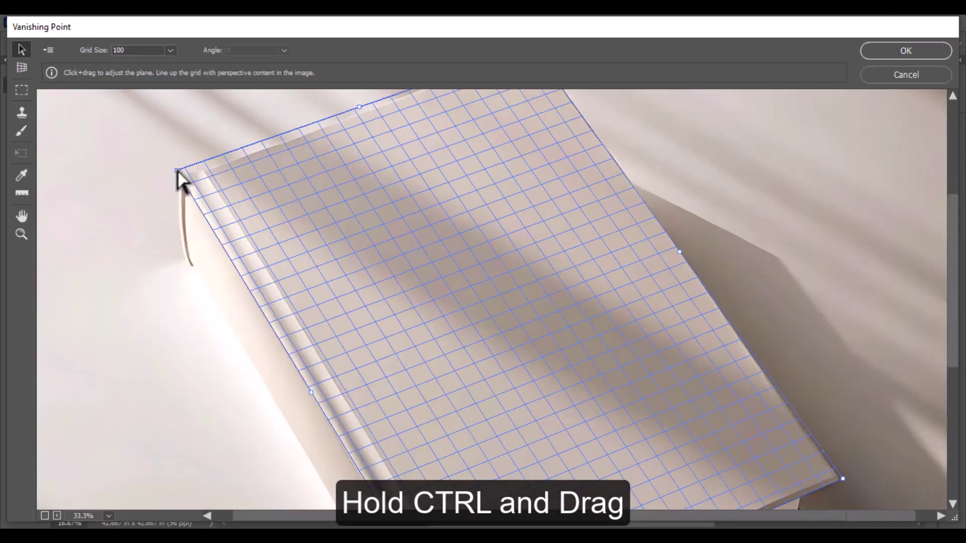
{"action": "left_click_drag", "start_coordinate": [313, 403], "coordinate": [272, 434]}
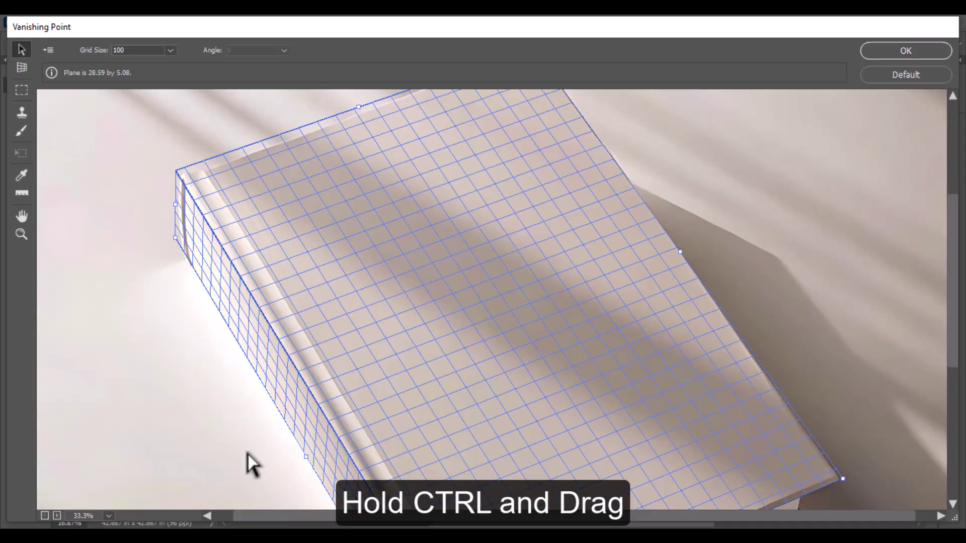
{"action": "scroll", "coordinate": [494, 157], "scroll_direction": "down", "scroll_amount": 3}
Paste the Silent Battles cover, move it onto the cover plane, and apply it
{"action": "key", "text": "ctrl+v"}
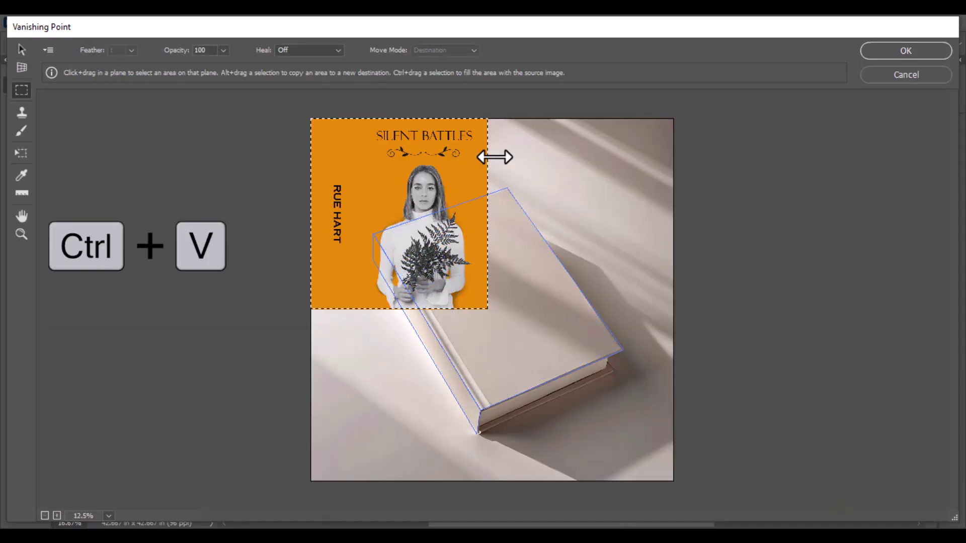
{"action": "key", "text": "ctrl+t"}
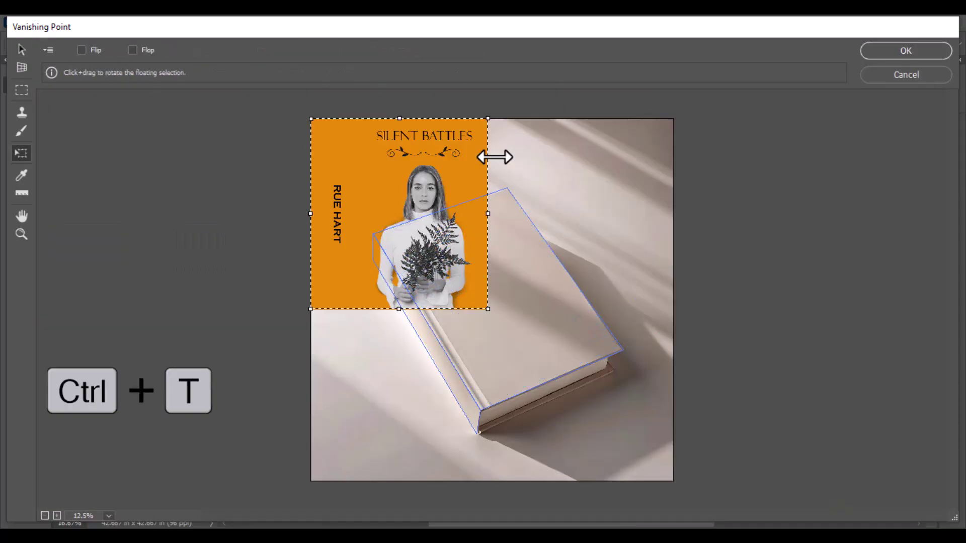
{"action": "mouse_move", "coordinate": [495, 157]}
{"action": "left_mouse_down"}
{"action": "mouse_move", "coordinate": [462, 417]}
{"action": "mouse_move", "coordinate": [473, 444]}
{"action": "left_mouse_up"}
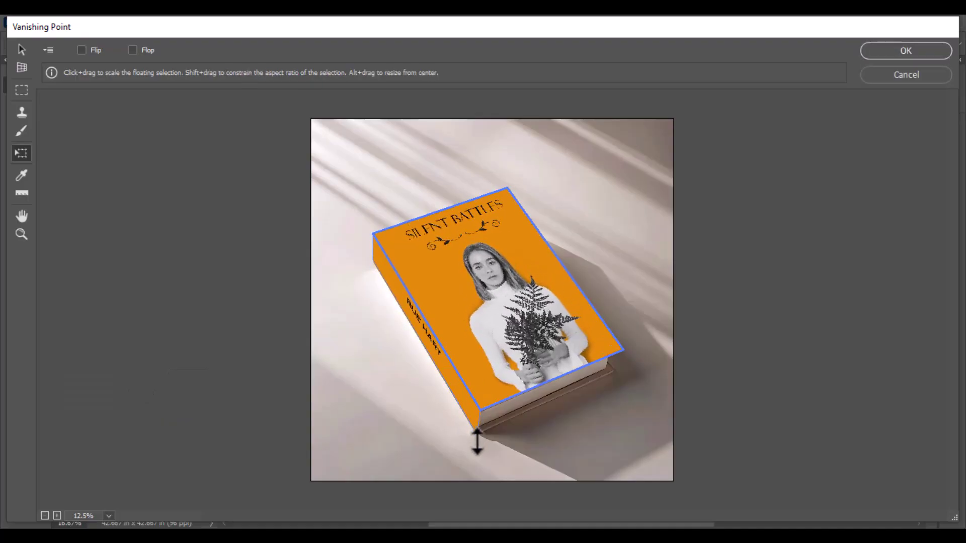
{"action": "left_click", "coordinate": [905, 51]}
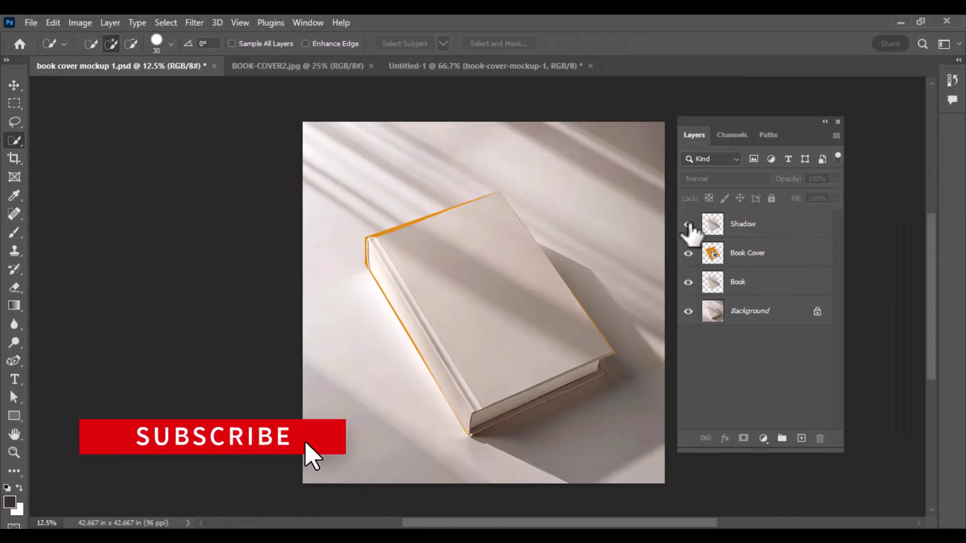
Hide the Shadow layer and clip the Book Cover layer to the Book layer
{"action": "left_click", "coordinate": [687, 224]}
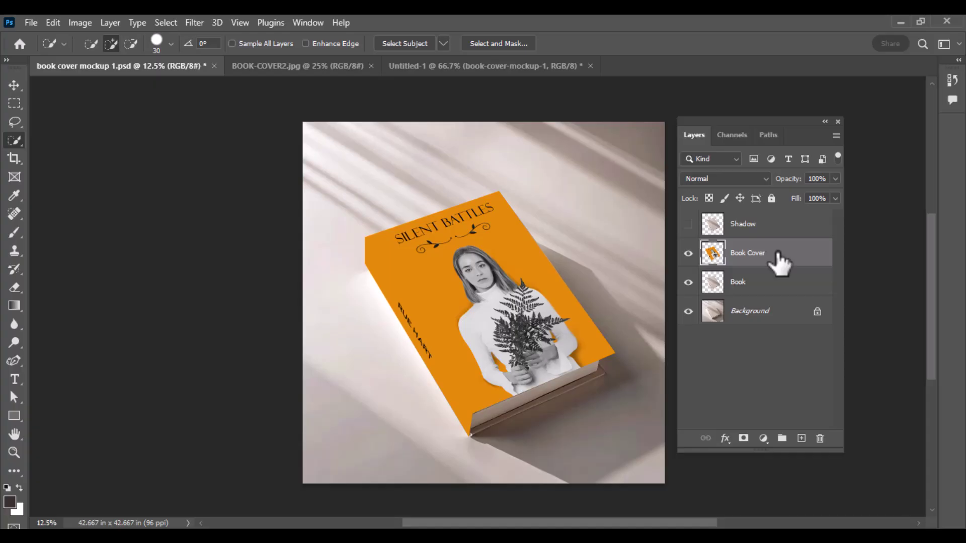
{"action": "right_click", "coordinate": [778, 255]}
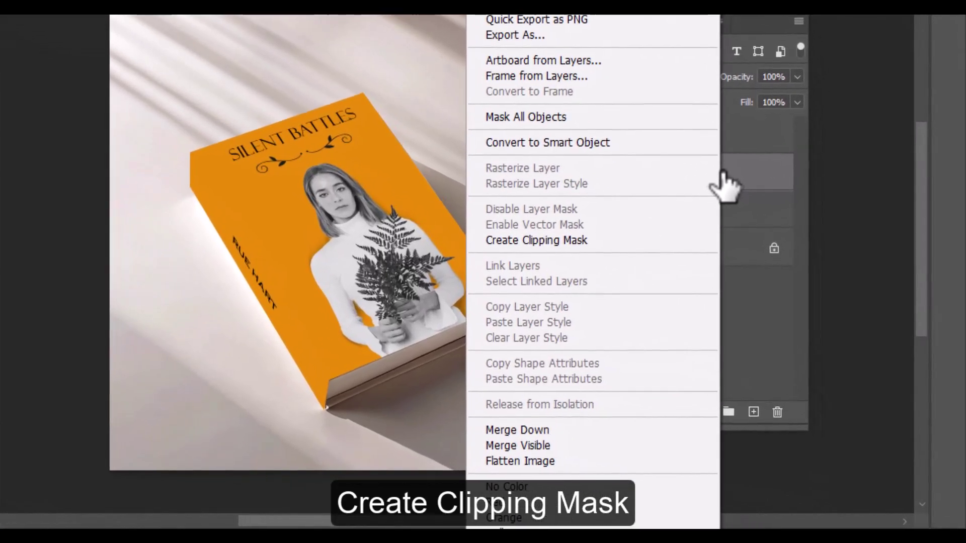
{"action": "left_click", "coordinate": [593, 242]}
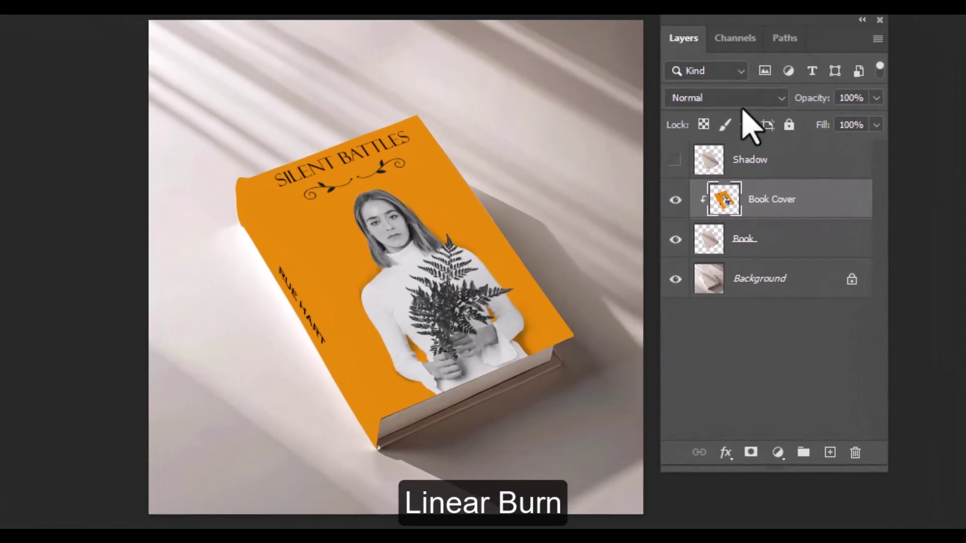
Set the Book Cover layer's blend mode to Linear Burn
{"action": "left_click", "coordinate": [743, 179]}
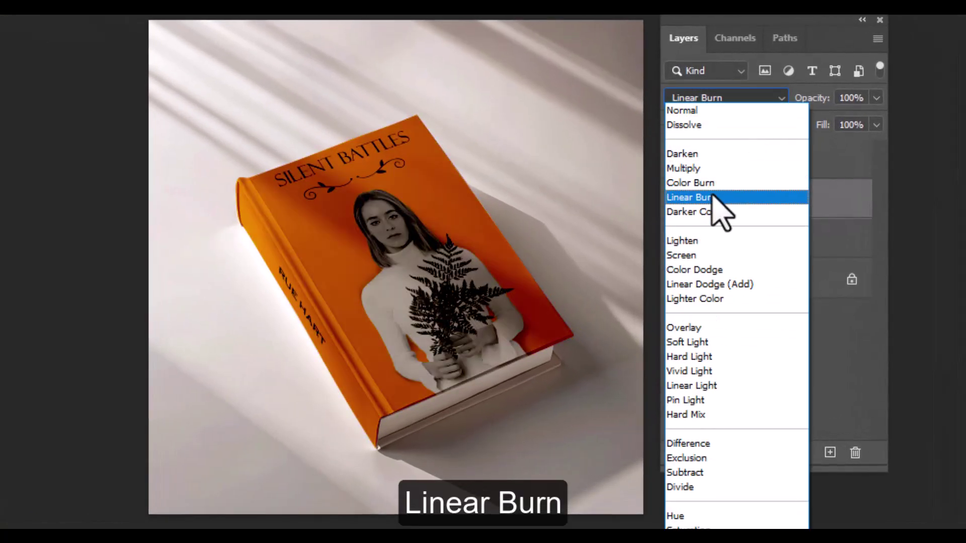
{"action": "left_click", "coordinate": [713, 198]}
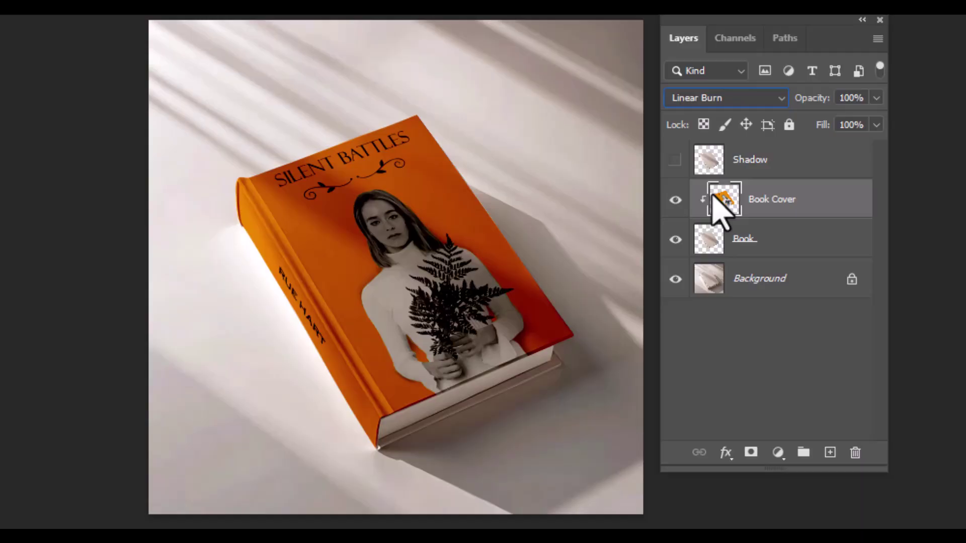
{"action": "left_click", "coordinate": [771, 320]}
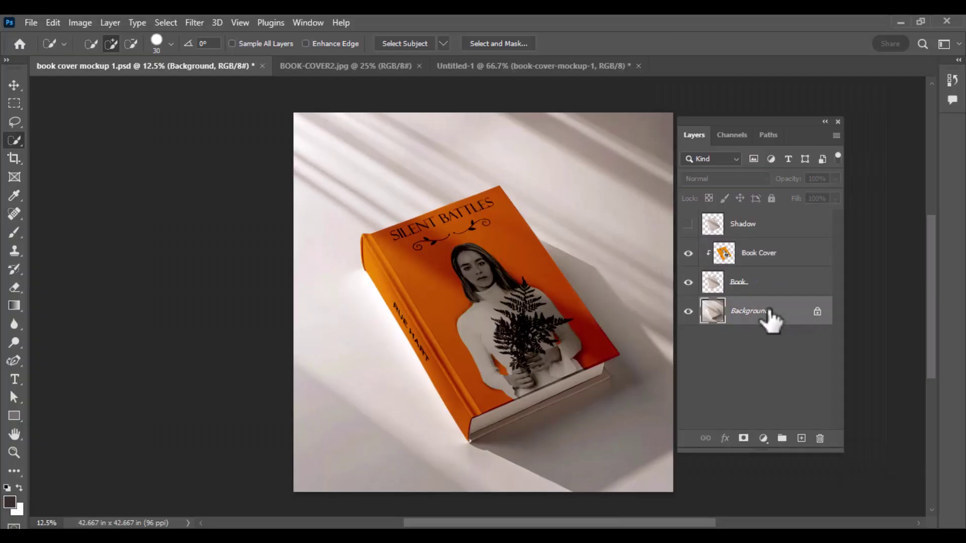
Select the back page edge and fill it with an orange cc6600 Solid Color layer named Book Back
{"action": "key", "text": "ctrl+plus"}
{"action": "scroll", "coordinate": [944, 330], "scroll_direction": "right", "scroll_amount": 3}
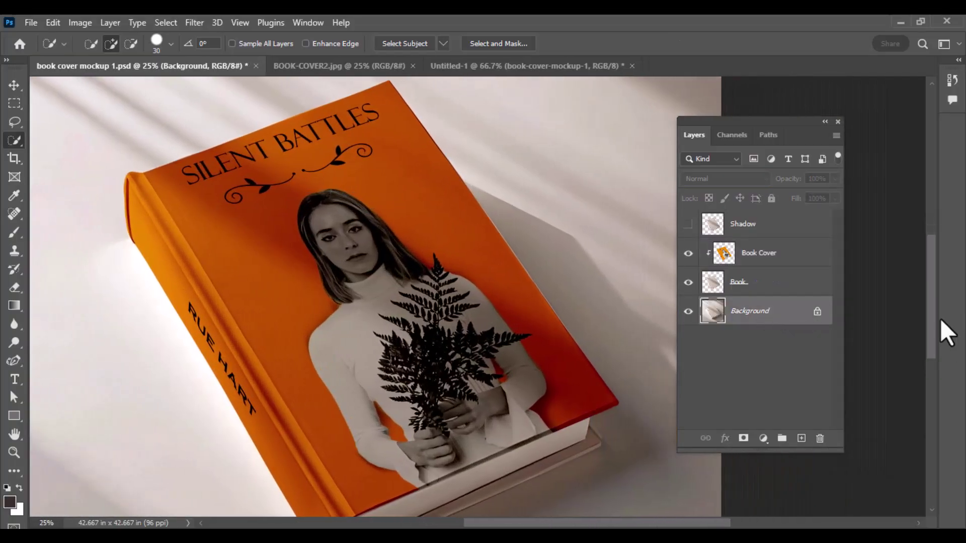
{"action": "scroll", "coordinate": [944, 378], "scroll_direction": "down", "scroll_amount": 5}
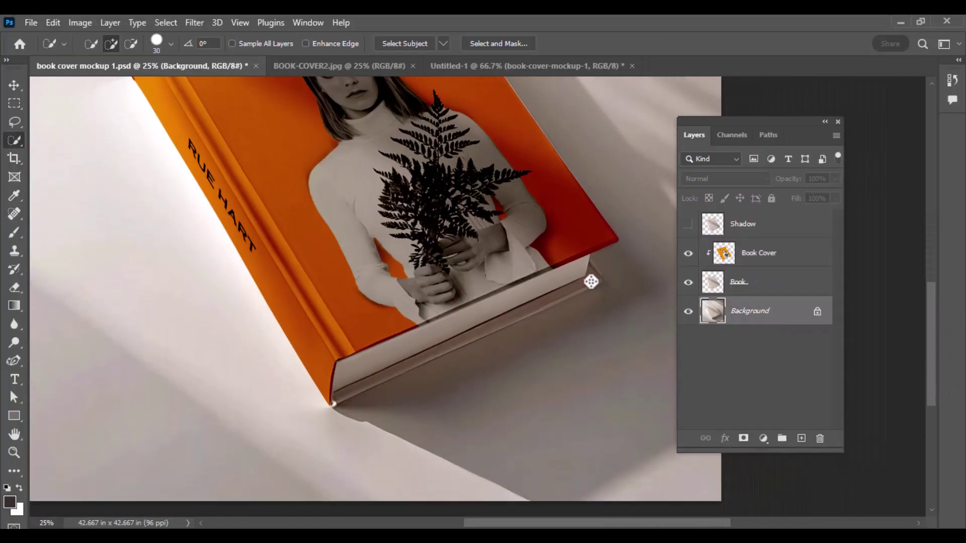
{"action": "left_click_drag", "start_coordinate": [416, 366], "coordinate": [370, 383]}
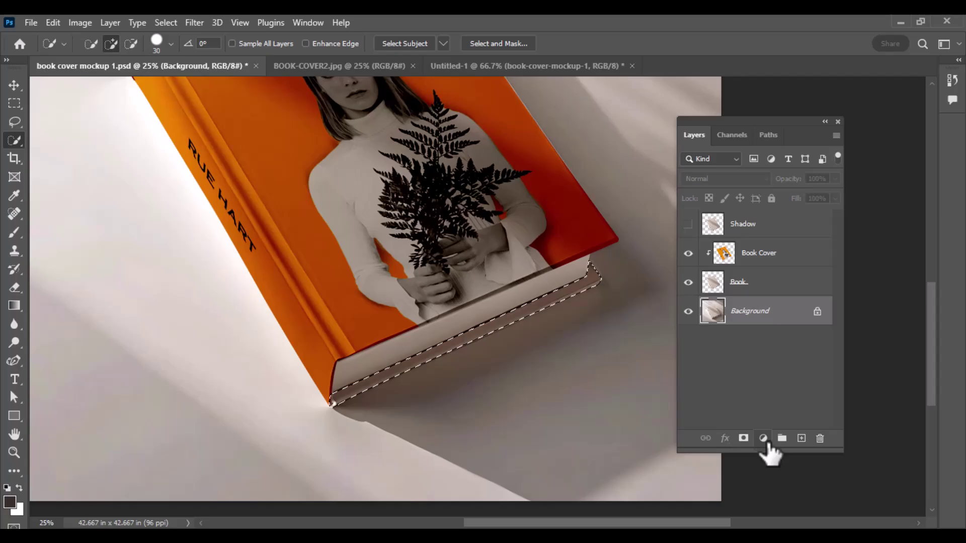
{"action": "left_click", "coordinate": [764, 439]}
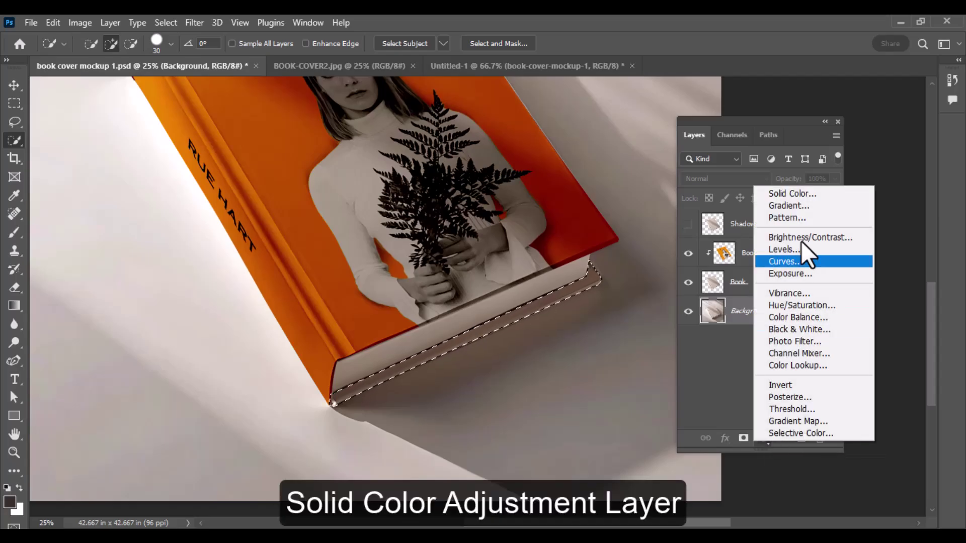
{"action": "left_click", "coordinate": [801, 193]}
{"action": "left_click", "coordinate": [542, 179]}
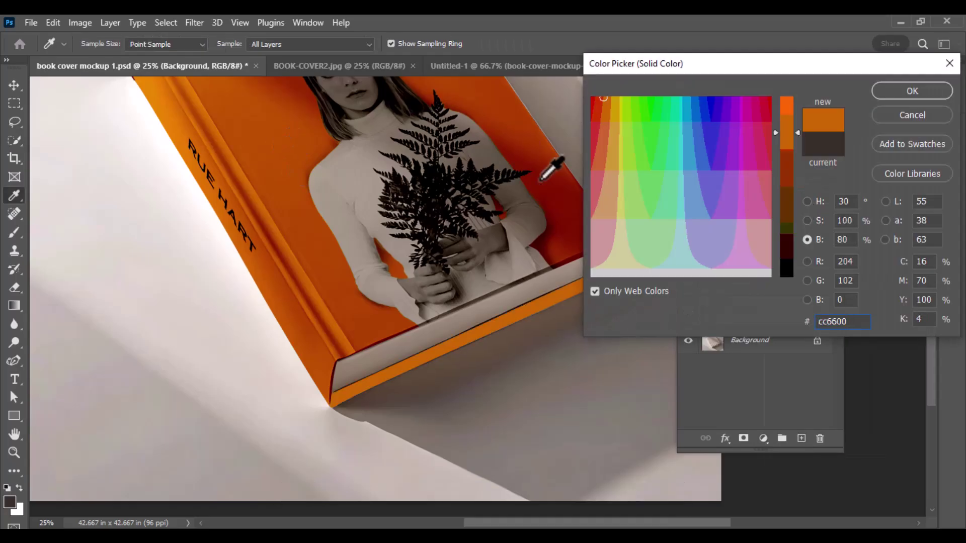
{"action": "left_click", "coordinate": [901, 90]}
{"action": "type", "text": "Book Back"}
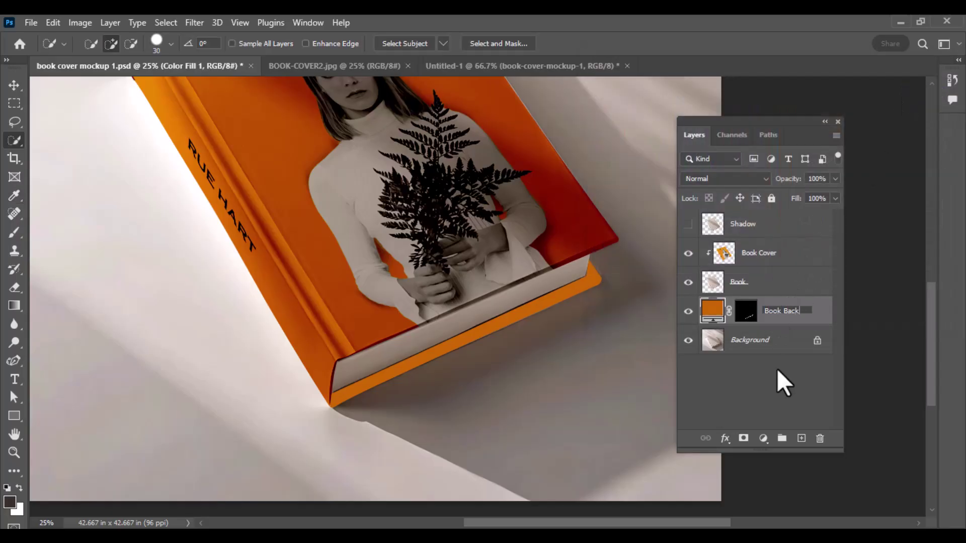
{"action": "key", "text": "Return"}
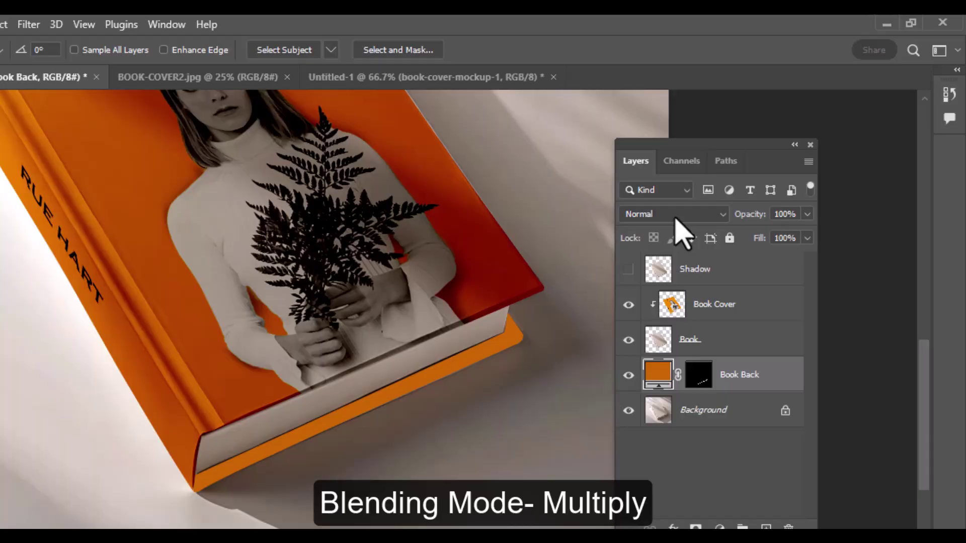
Set Book Back to Multiply at 72% opacity and turn the Shadow layer back on
{"action": "left_click", "coordinate": [717, 179]}
{"action": "left_click", "coordinate": [616, 309]}
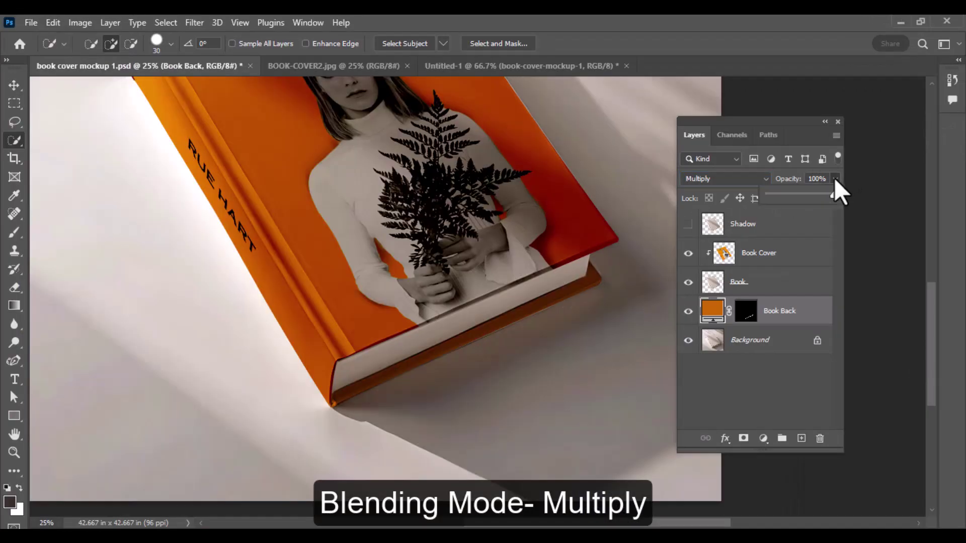
{"action": "left_click_drag", "start_coordinate": [834, 181], "coordinate": [823, 194]}
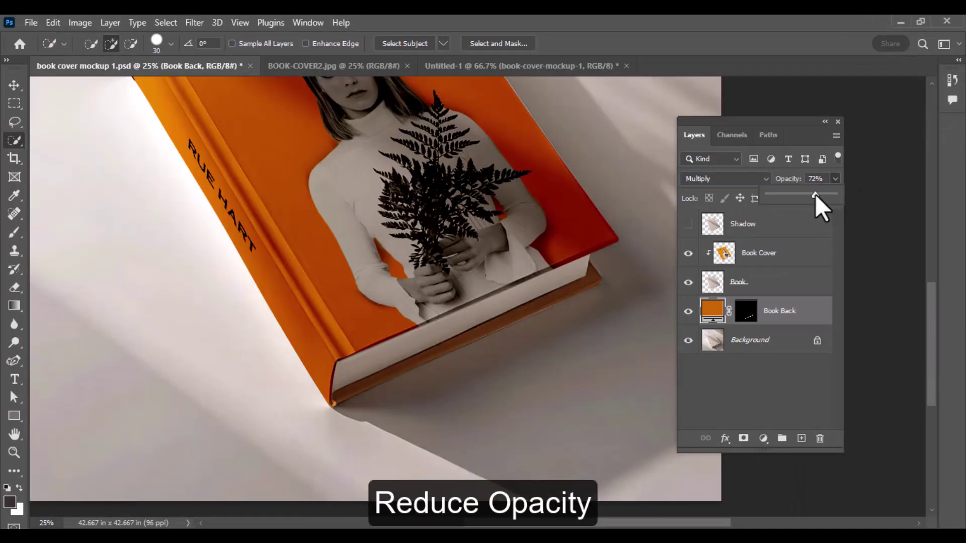
{"action": "left_click", "coordinate": [637, 302]}
{"action": "key", "text": "ctrl+minus"}
{"action": "left_click", "coordinate": [687, 225]}
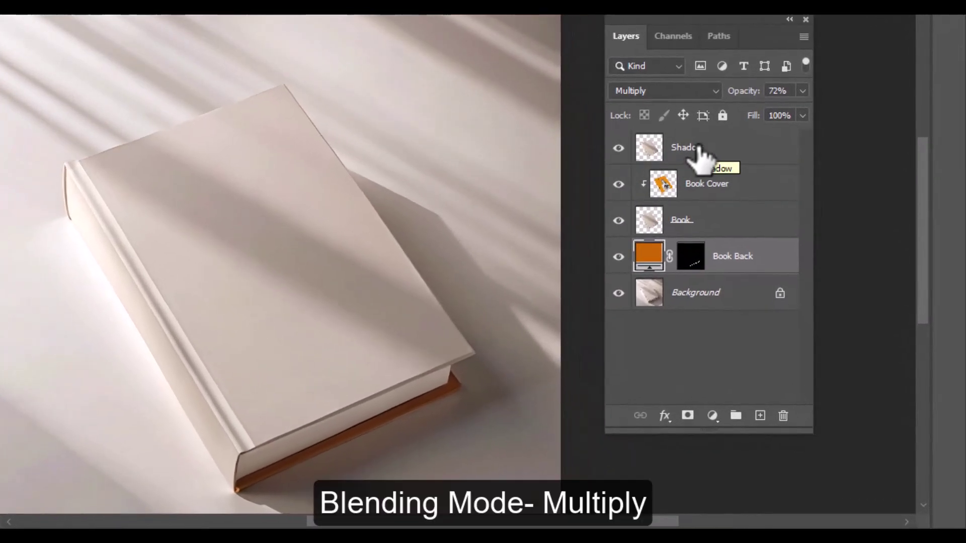
Set the Shadow layer to Multiply and lower its opacity to 60%
{"action": "left_click", "coordinate": [702, 156]}
{"action": "left_click", "coordinate": [696, 89]}
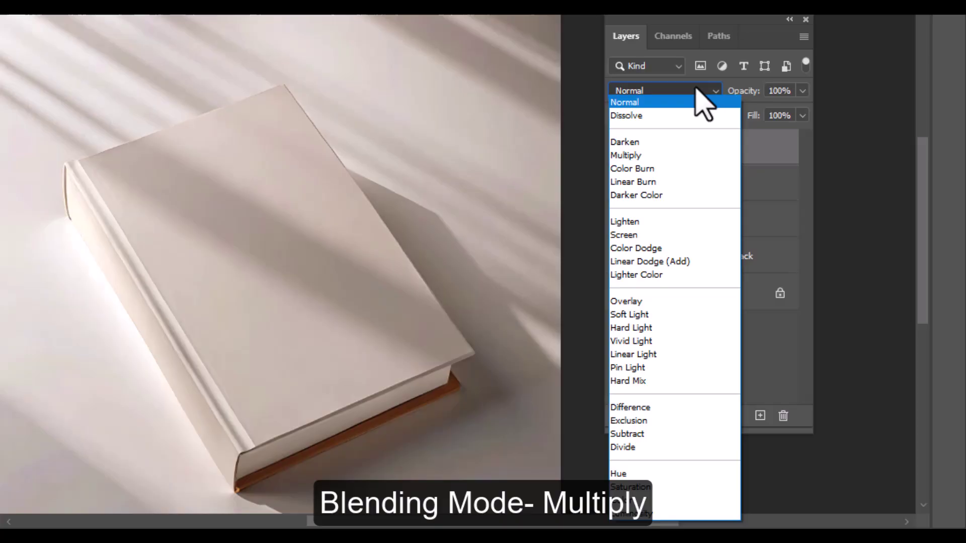
{"action": "left_click", "coordinate": [658, 157]}
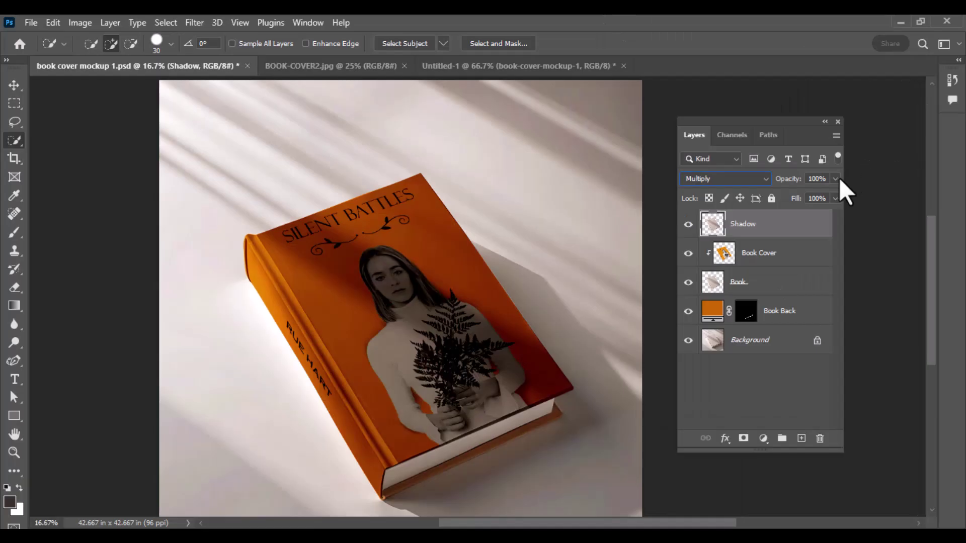
{"action": "left_click", "coordinate": [835, 179]}
{"action": "left_click_drag", "start_coordinate": [832, 197], "coordinate": [807, 199]}
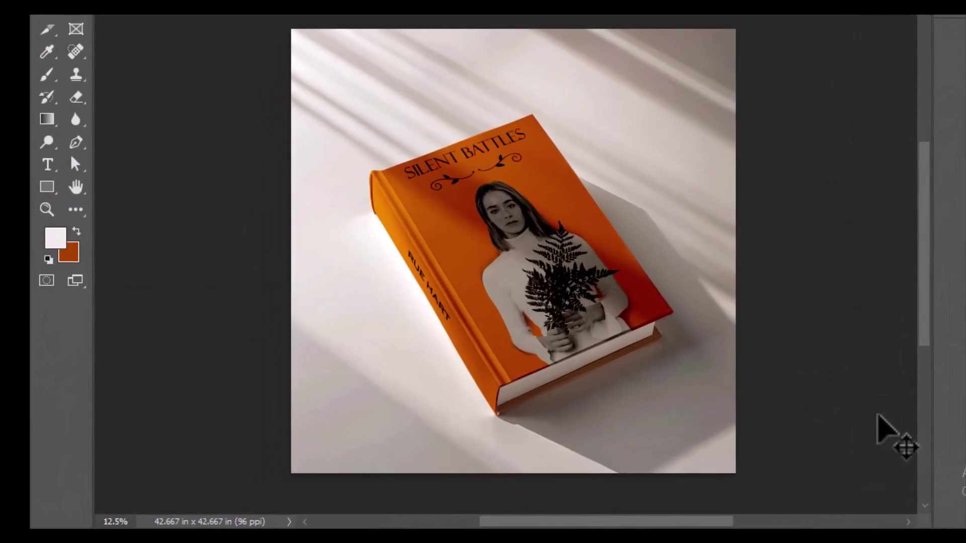
{"action": "key", "text": "ctrl+plus"}
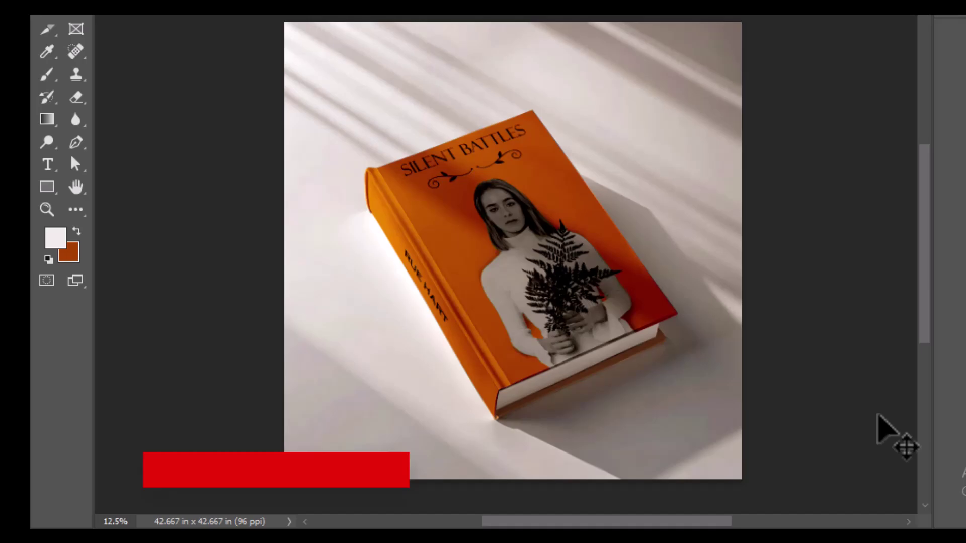